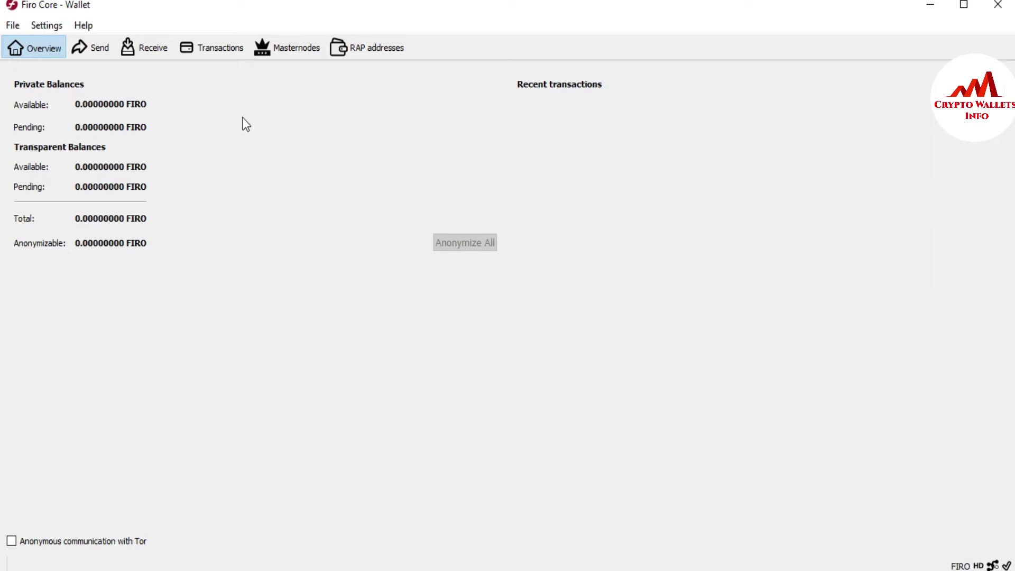
Step: Bring up the empty Send payment form with the cursor in the Pay To field
click(74, 102)
mouse_move(83, 119)
click(95, 48)
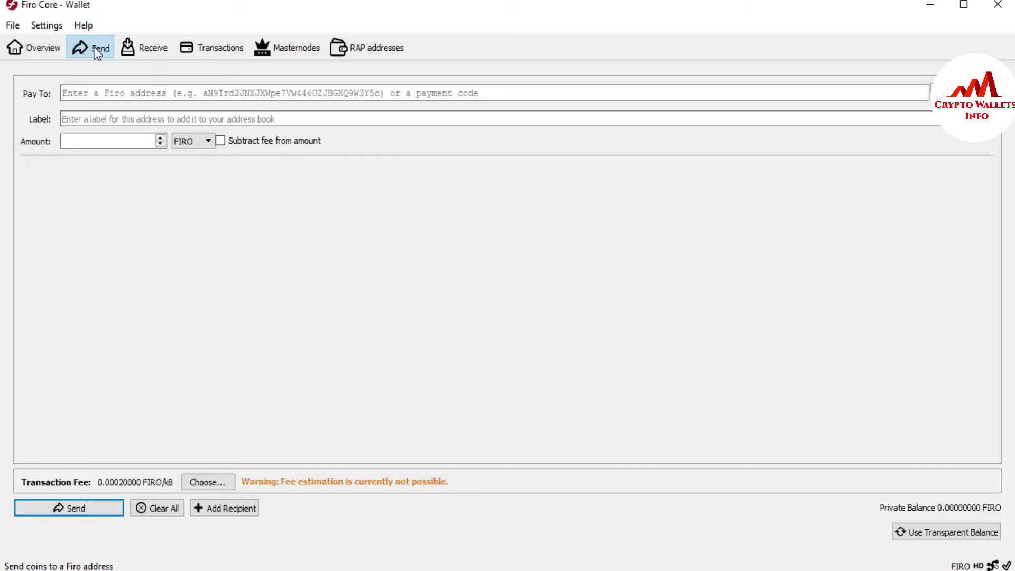
click(99, 90)
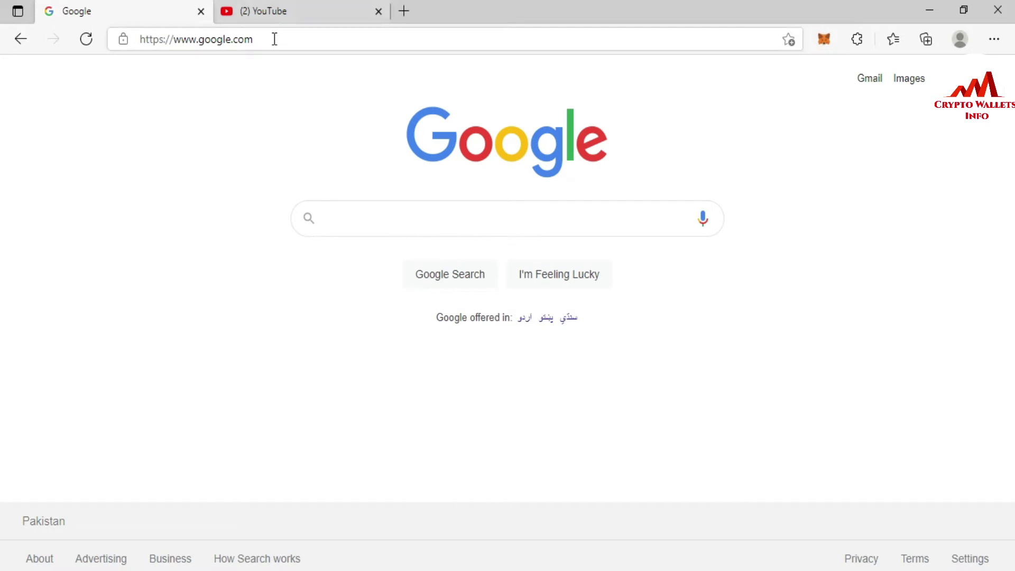
Step: Load binance.com/en in Edge from the address-bar suggestion for 'b'
click(275, 39)
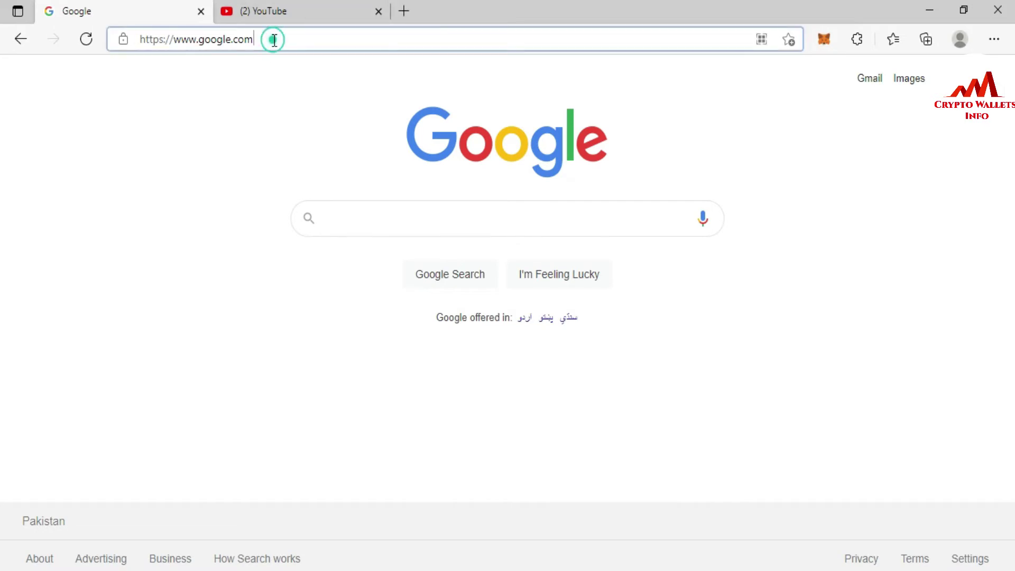
text(binance.com/en)
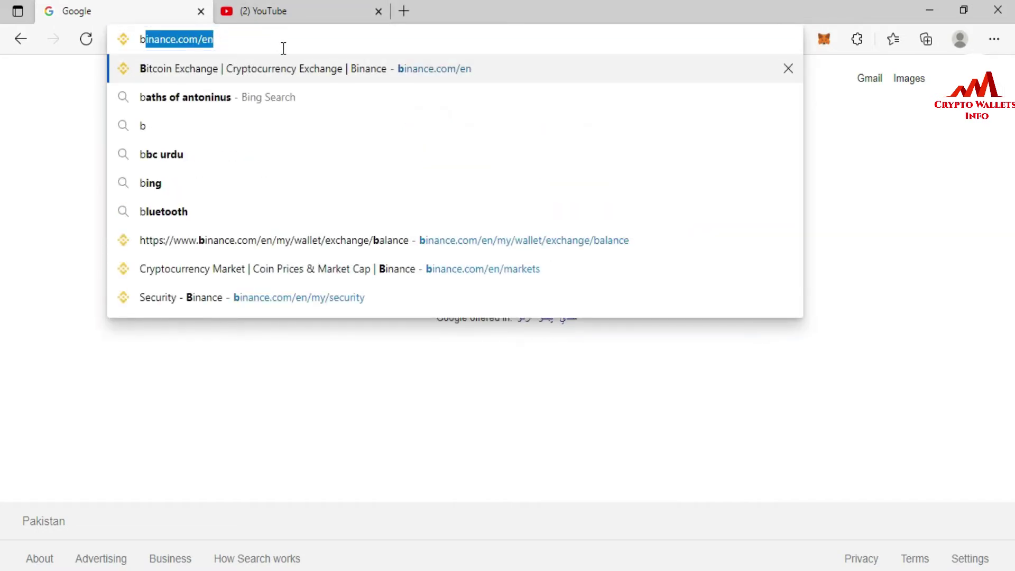
click(298, 69)
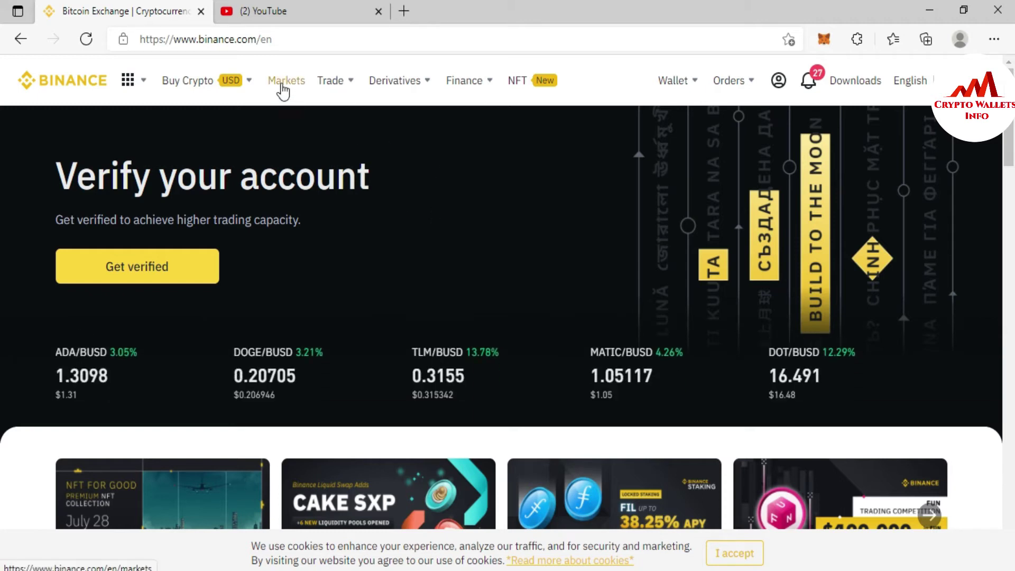
mouse_move(702, 94)
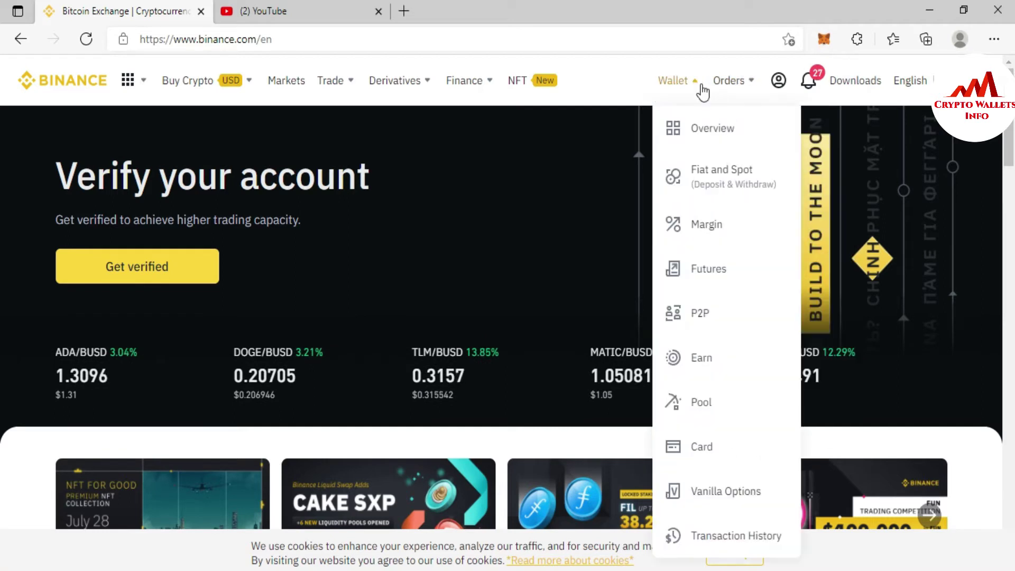
Step: Show Binance's Fiat and Spot wallet and filter its coin list with 'fir'
click(710, 190)
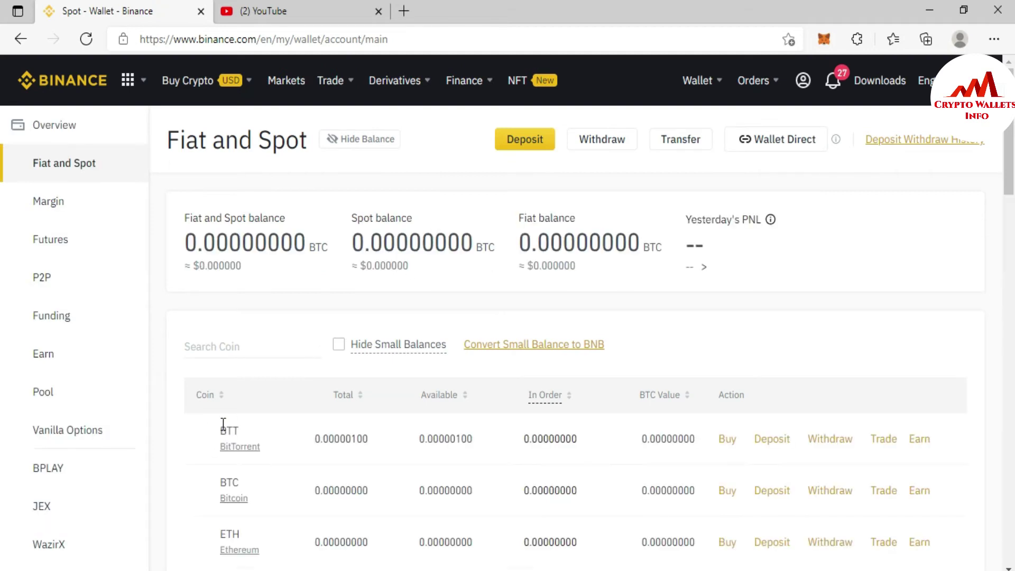
mouse_move(1008, 136)
mouse_down()
mouse_move(1009, 168)
mouse_move(1009, 142)
mouse_up()
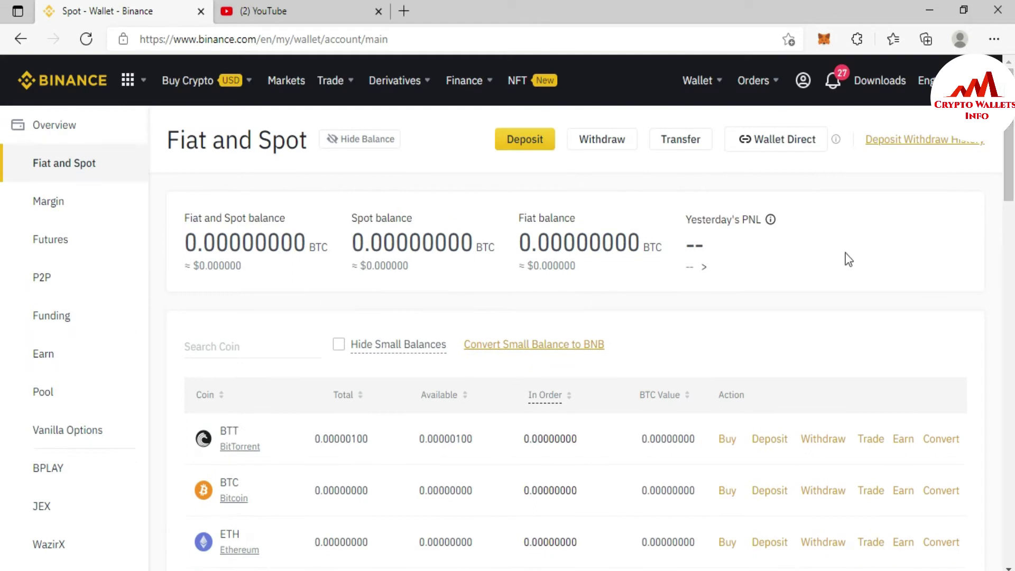
click(222, 349)
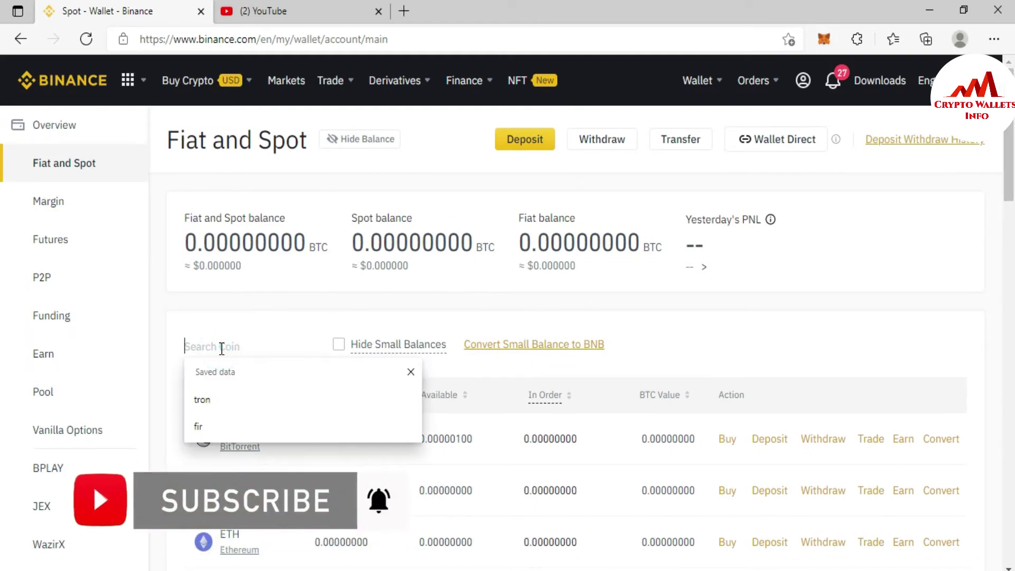
text(fi)
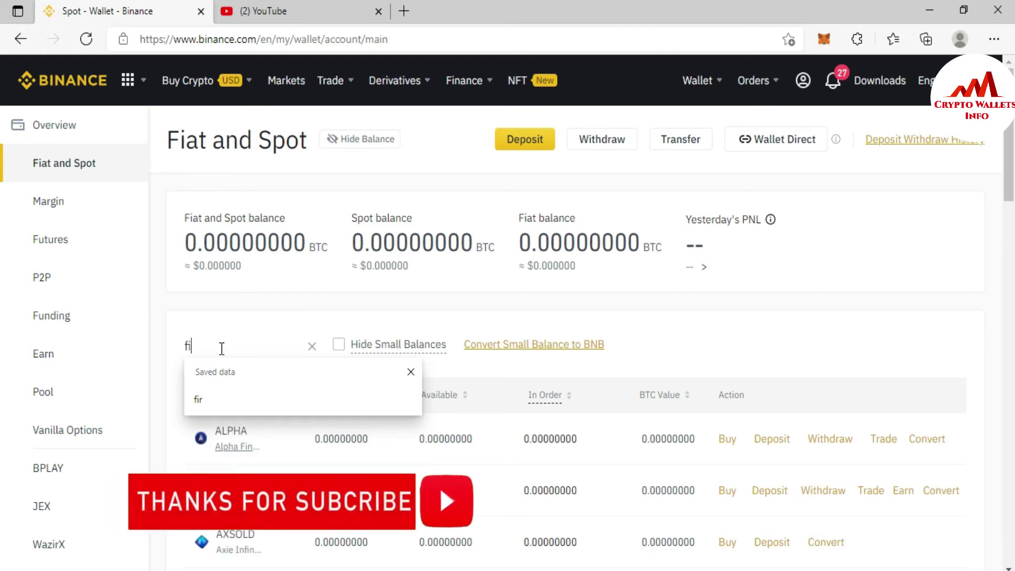
text(r)
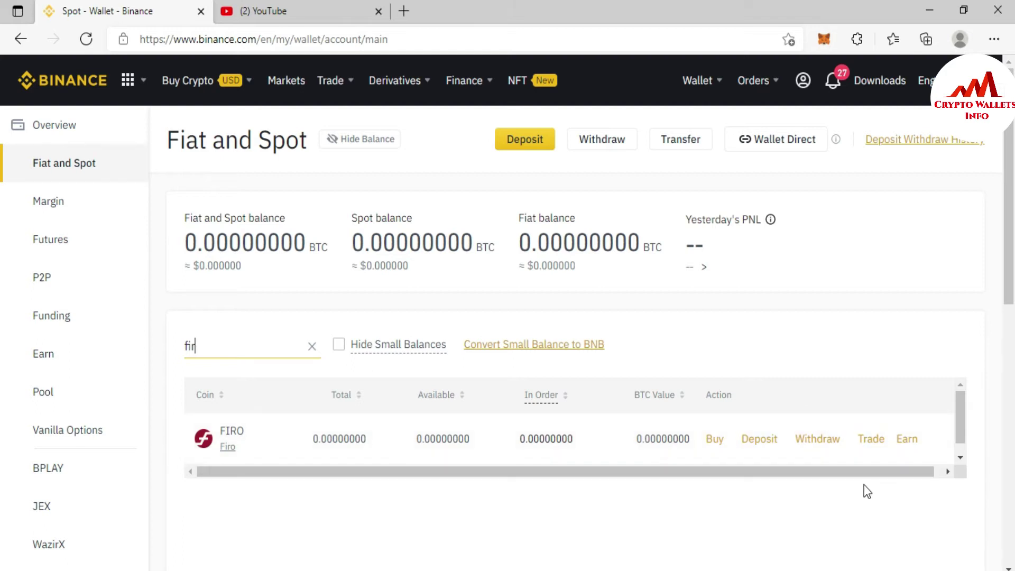
Step: Generate a FIRO-network deposit address on Binance's FIRO deposit page and copy it
click(760, 446)
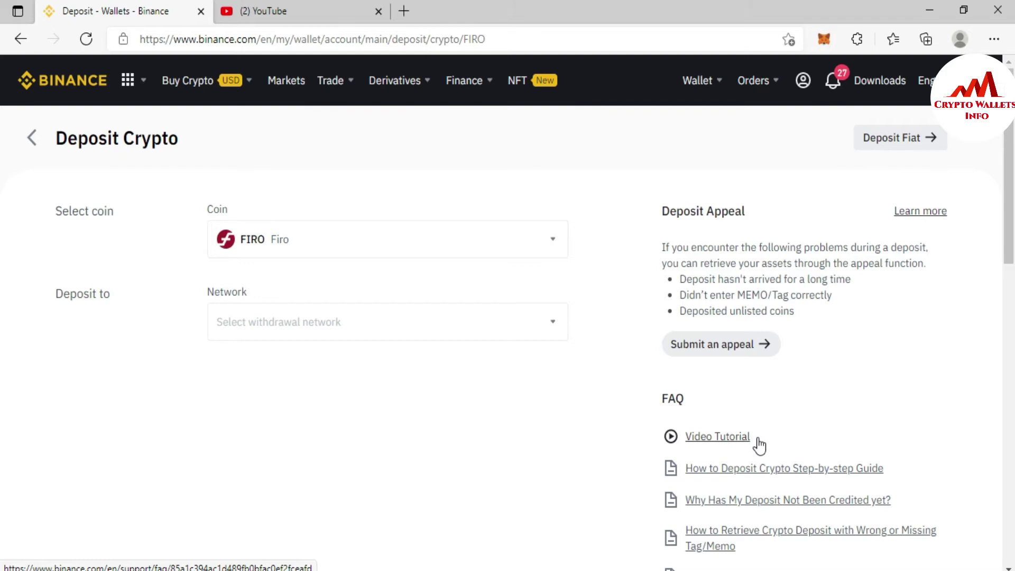
click(555, 326)
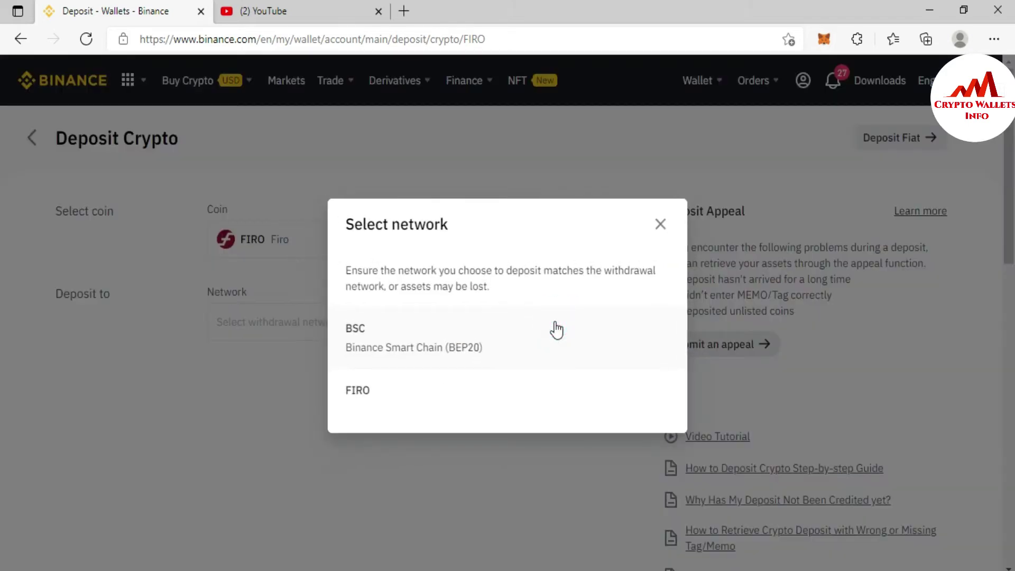
click(382, 396)
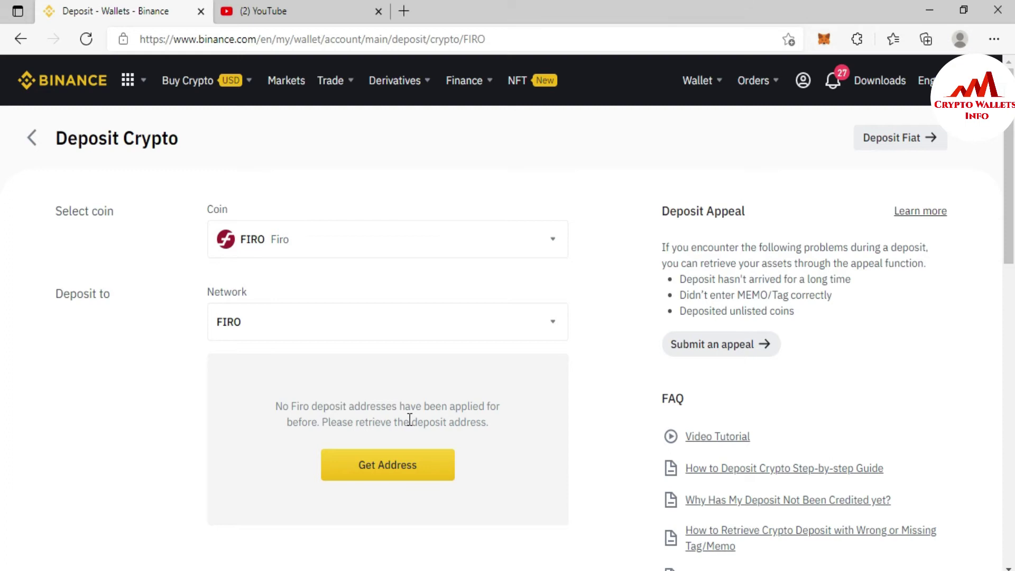
click(389, 480)
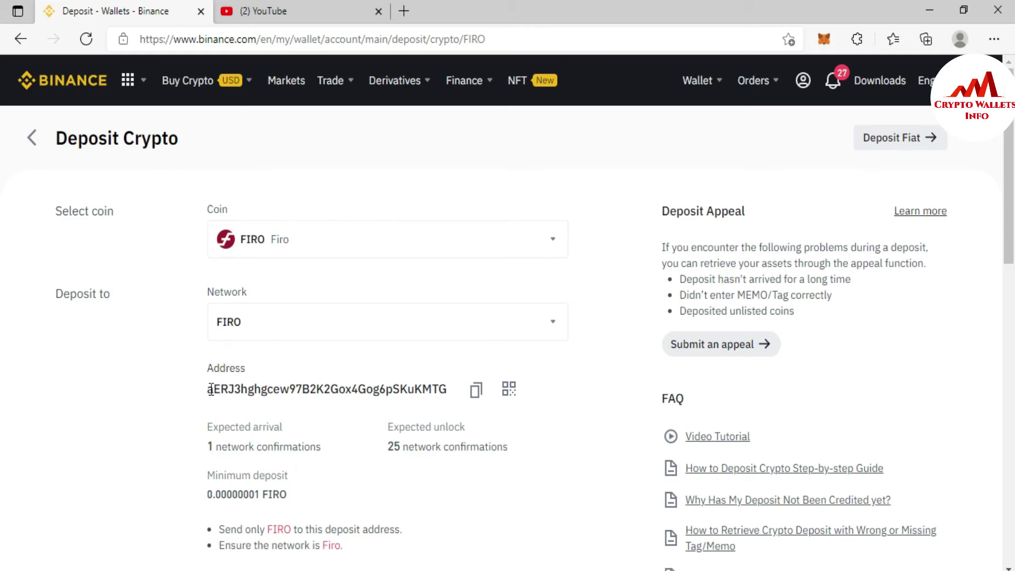
drag(211, 390, 440, 381)
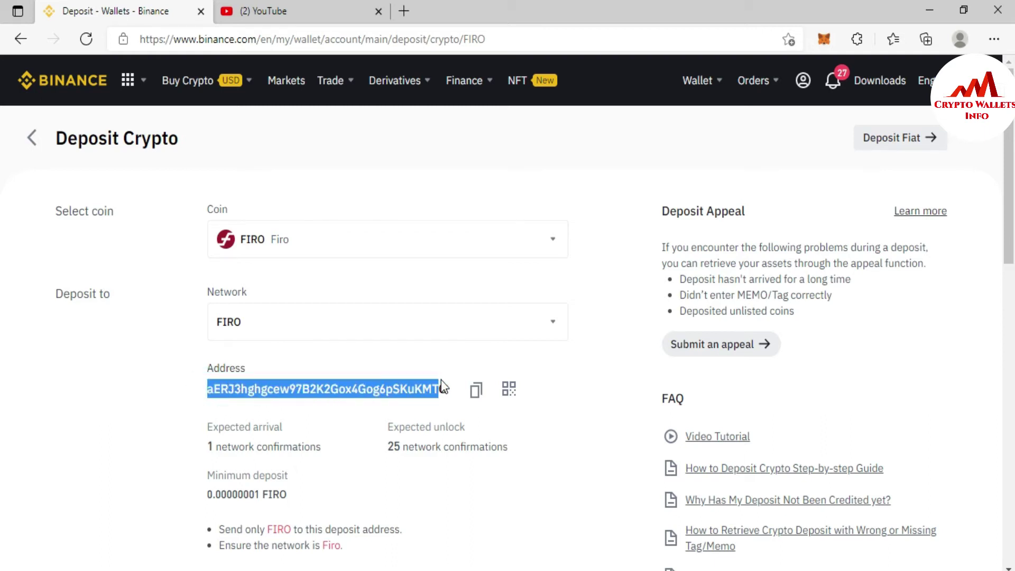
click(476, 391)
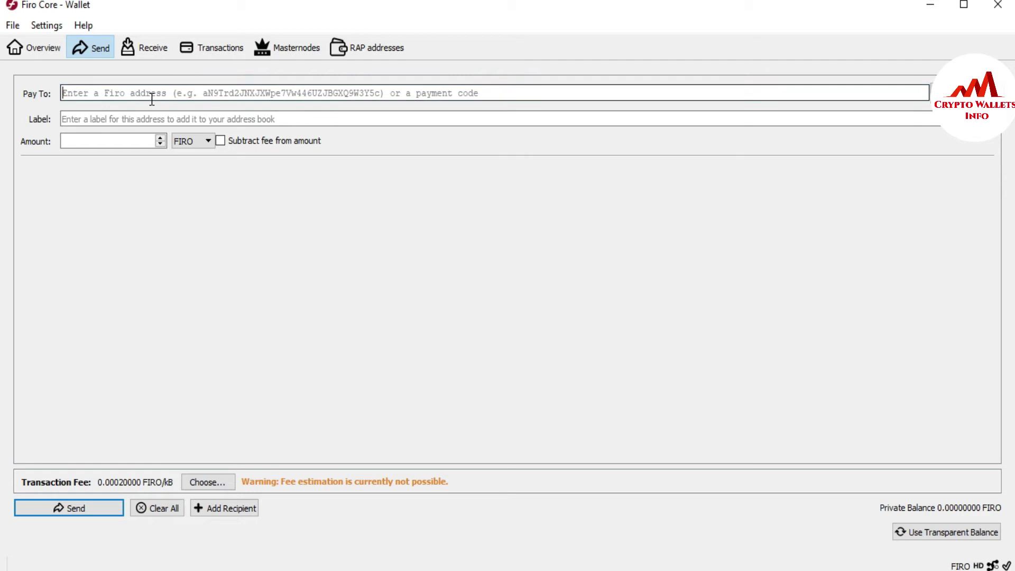
Step: Paste the Binance deposit address as recipient and enter an amount of 10 FIRO
key(ctrl+v)
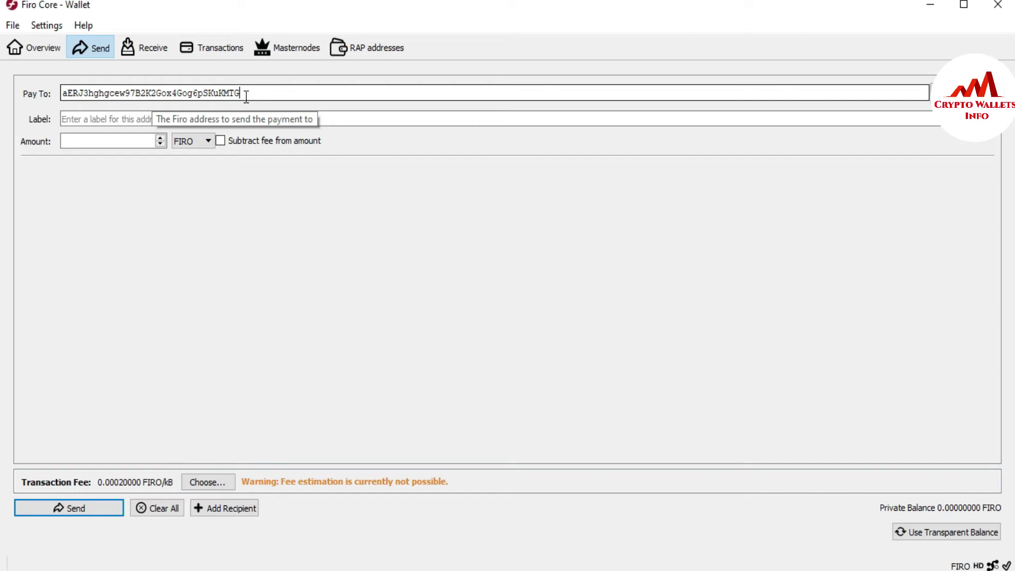
click(122, 116)
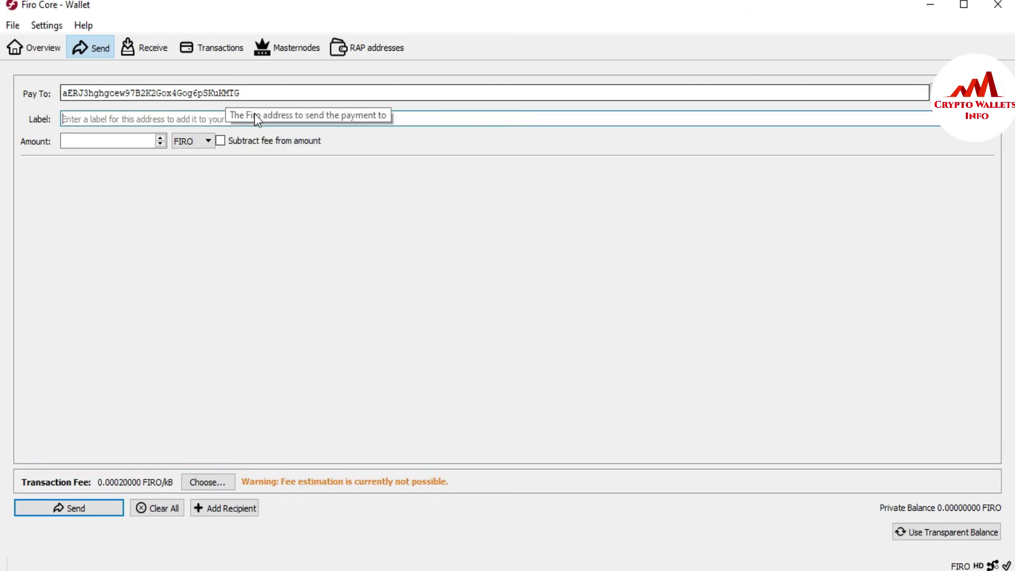
click(171, 114)
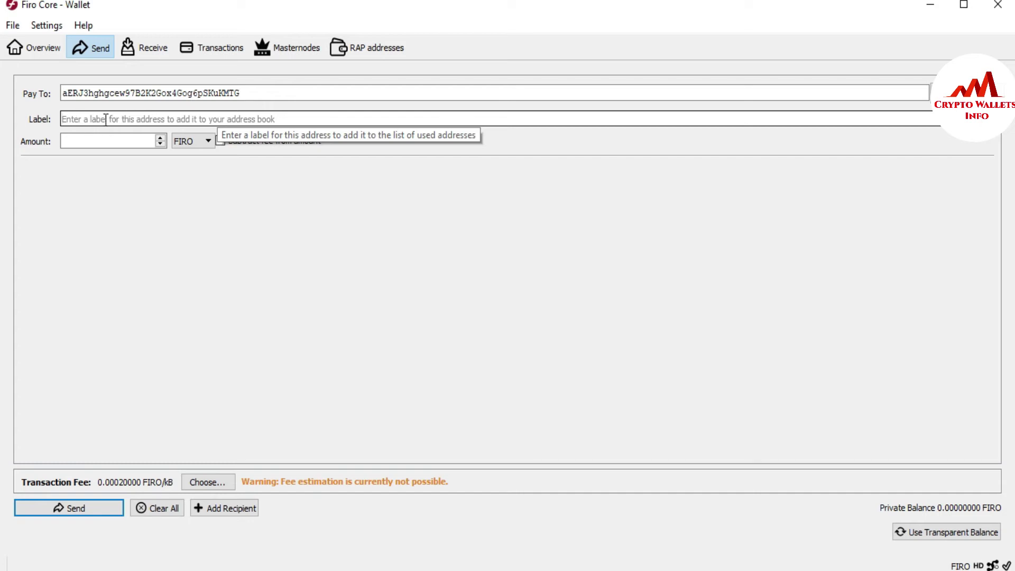
click(85, 142)
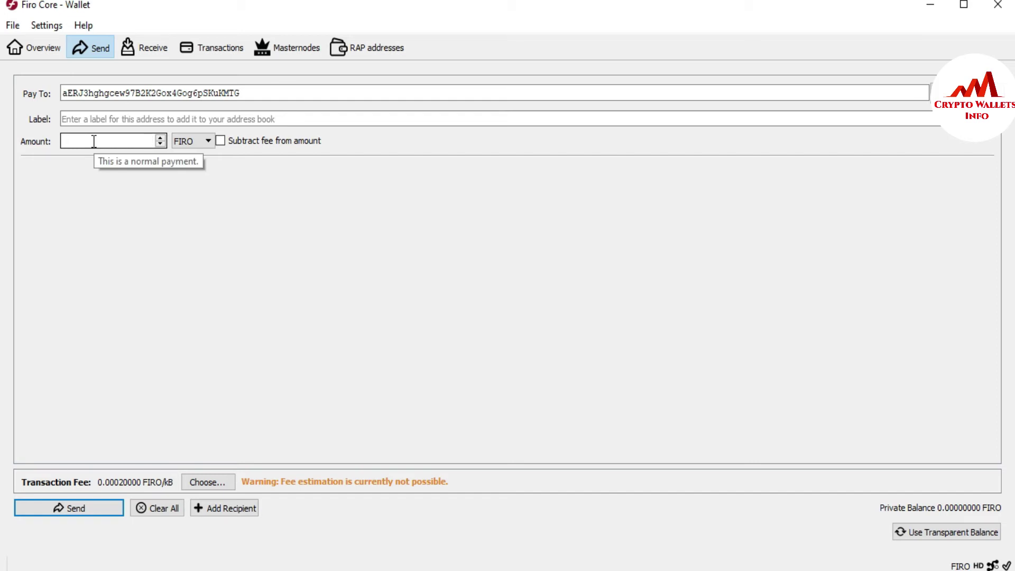
text(10)
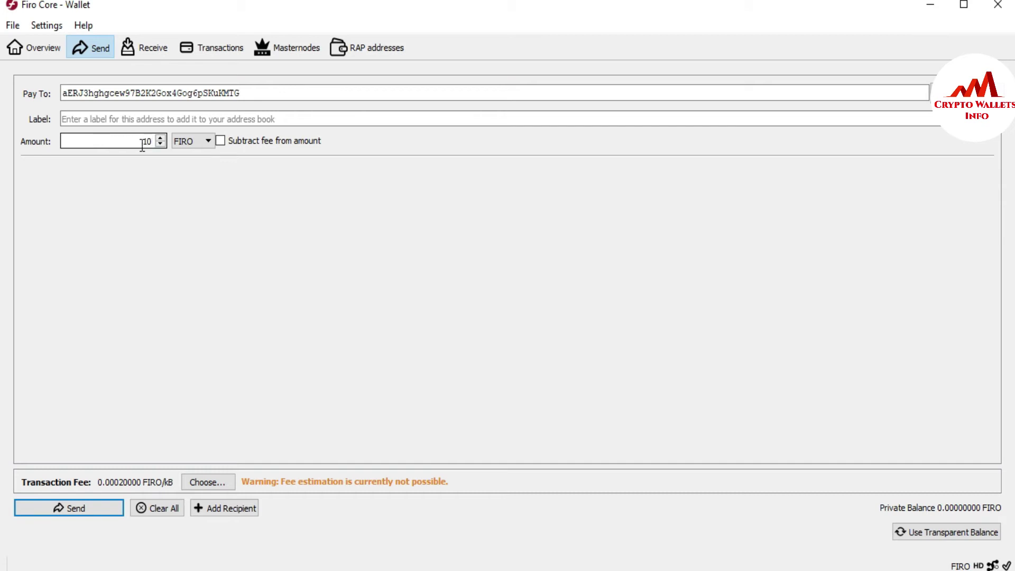
Step: Enable Subtract fee from amount and expand the Transaction Fee choices
click(220, 141)
click(211, 482)
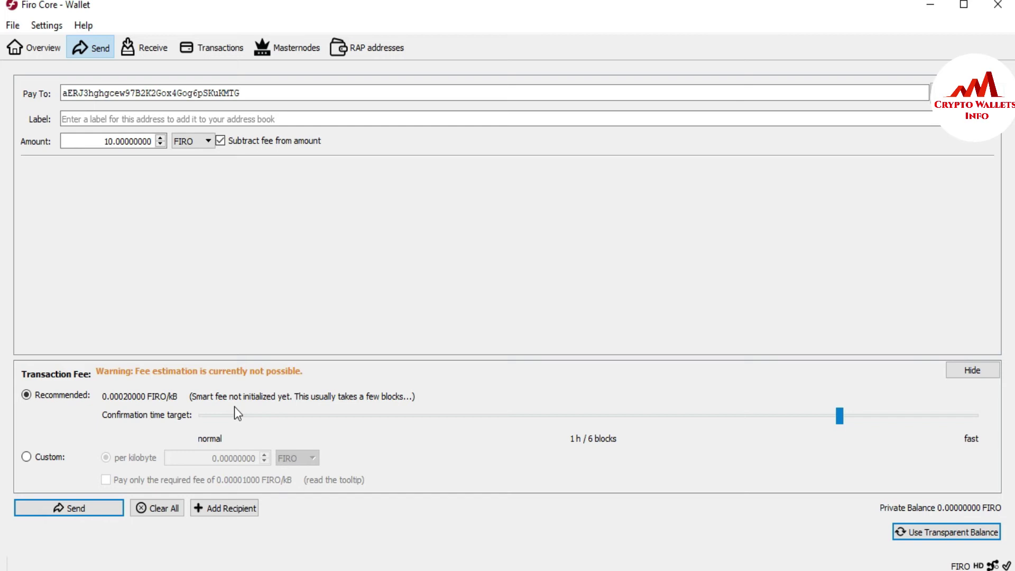
Step: Keep the recommended 0.00020000 FIRO/kB fee with a fast 20 m / 2 blocks target
click(24, 457)
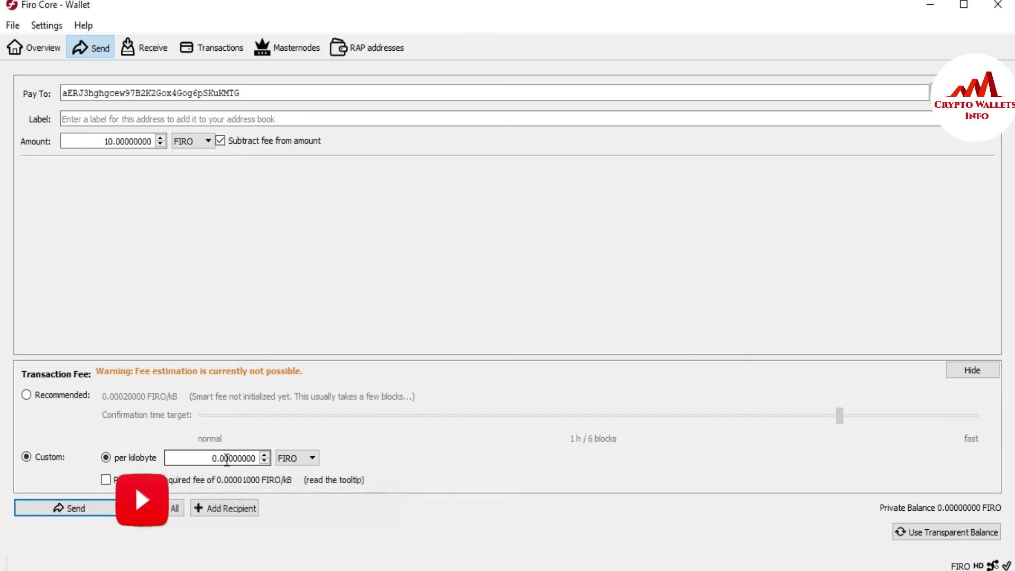
click(26, 394)
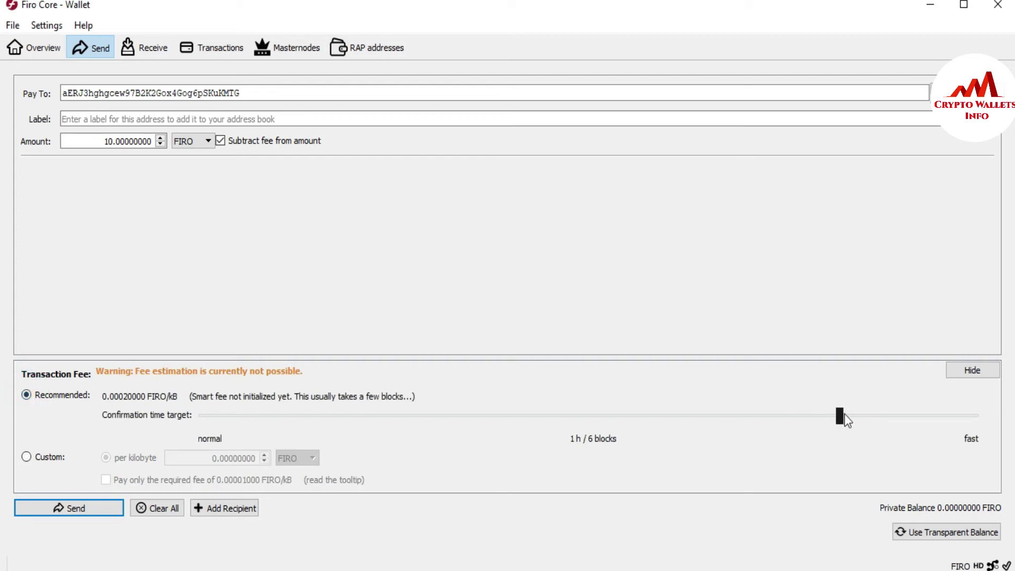
drag(846, 414, 924, 413)
drag(941, 415, 984, 427)
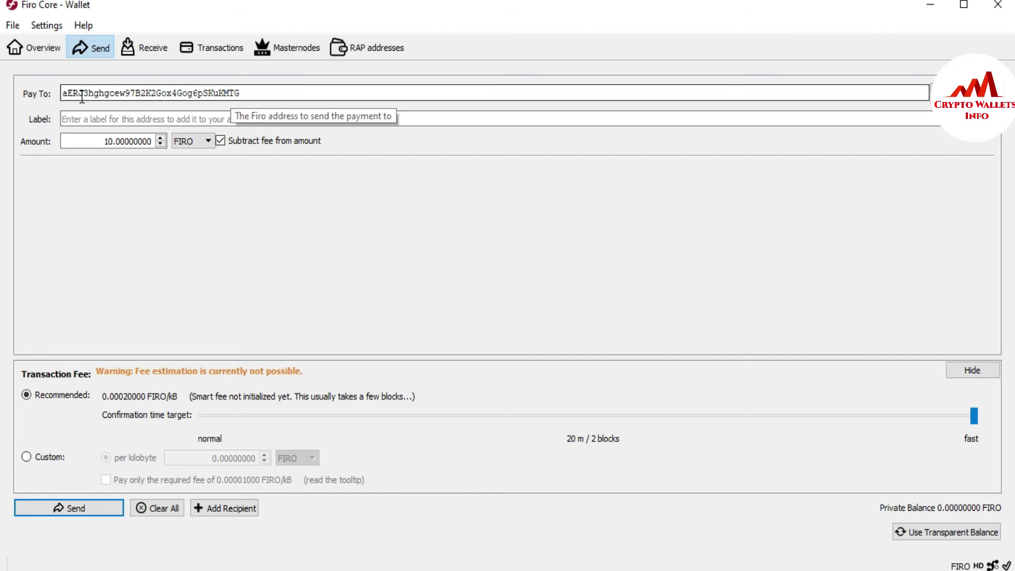
Step: Verify both ends of the pasted address, attempt the 10 FIRO send, then return to Overview
drag(80, 94, 63, 93)
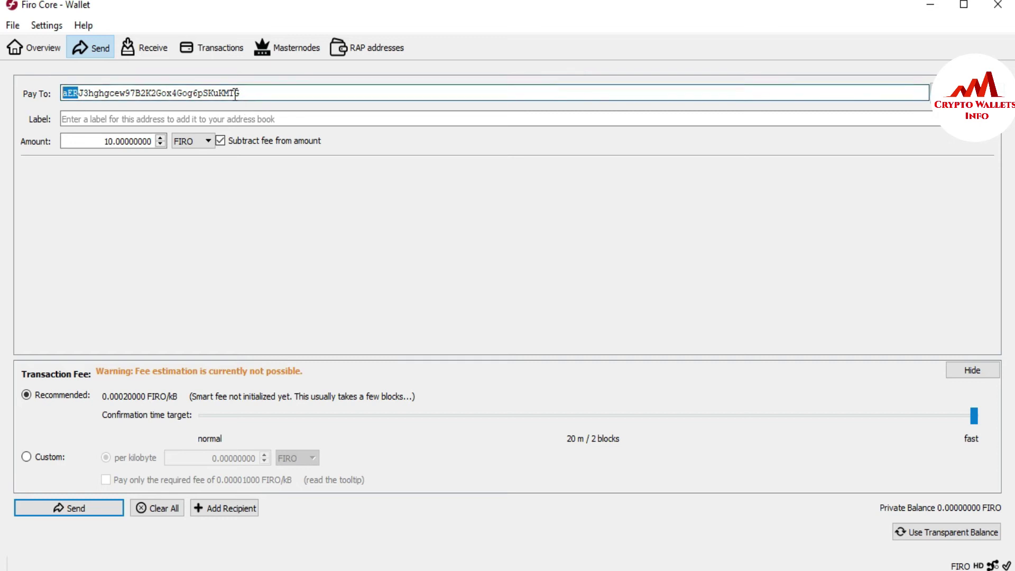
drag(225, 93, 260, 93)
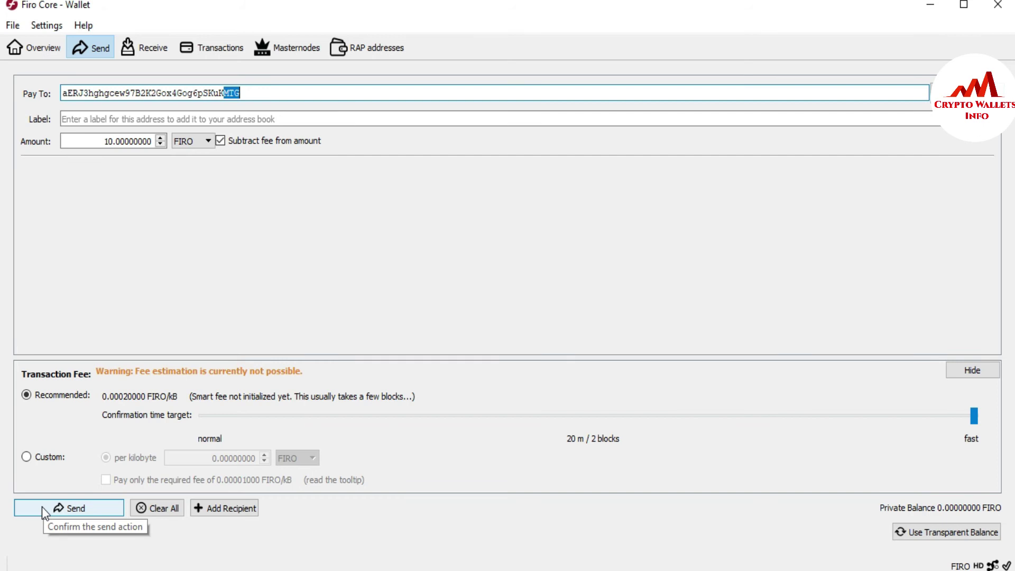
click(66, 506)
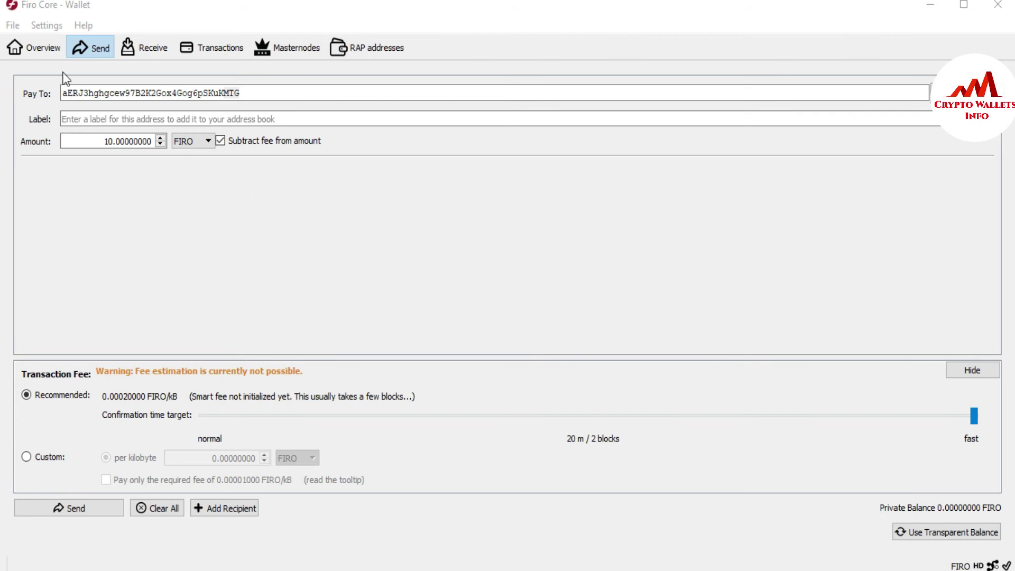
click(37, 49)
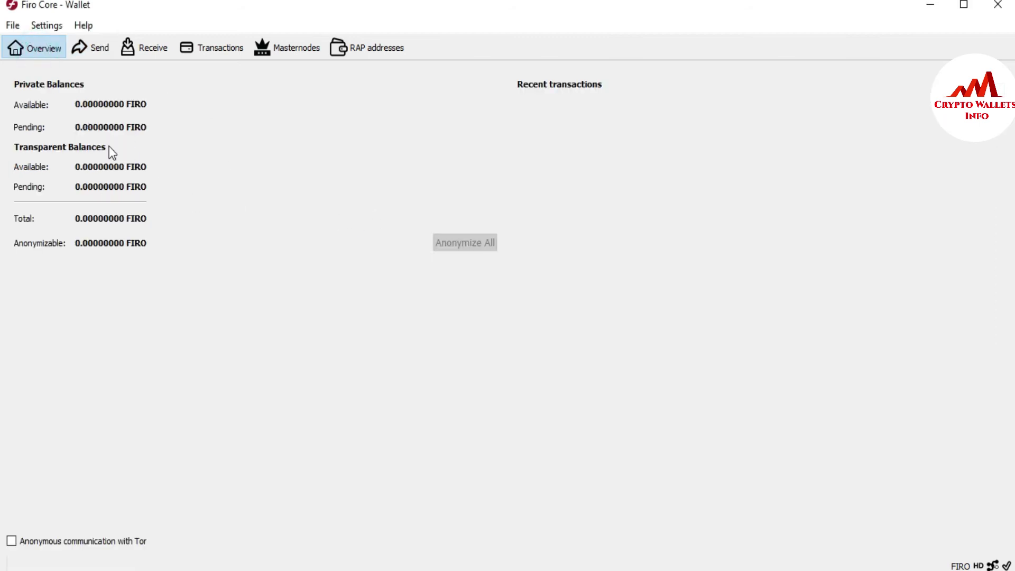